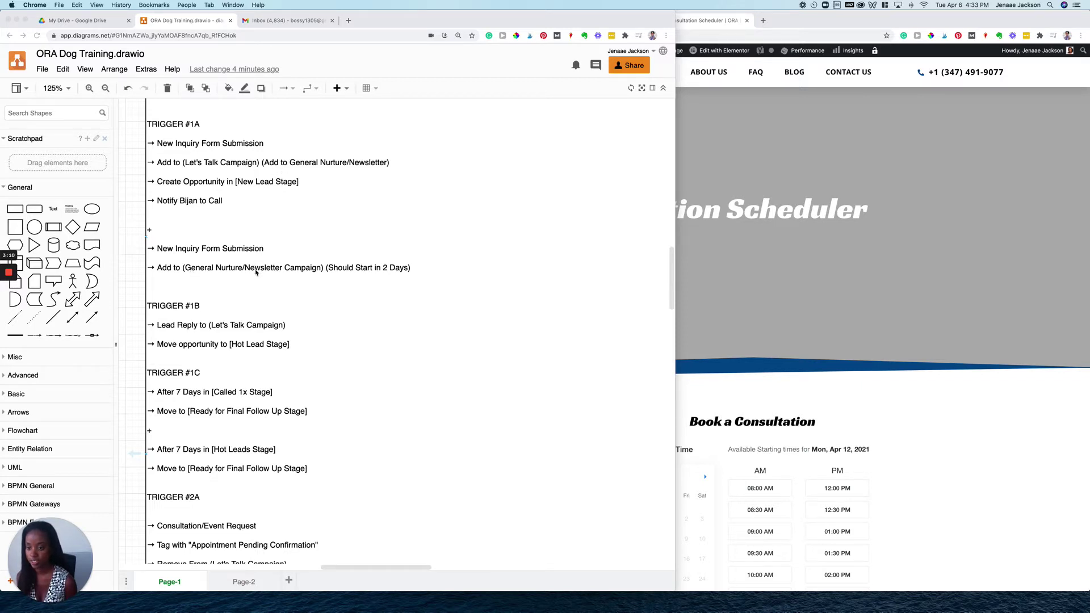
Review the Trigger #1A and #1B notes in the ORA Dog Training diagram, then switch to the Authority HQ opportunities board.
{"action": "scroll", "coordinate": [256, 272], "scroll_direction": "down", "scroll_amount": 1}
{"action": "scroll", "coordinate": [257, 274], "scroll_direction": "up", "scroll_amount": 1}
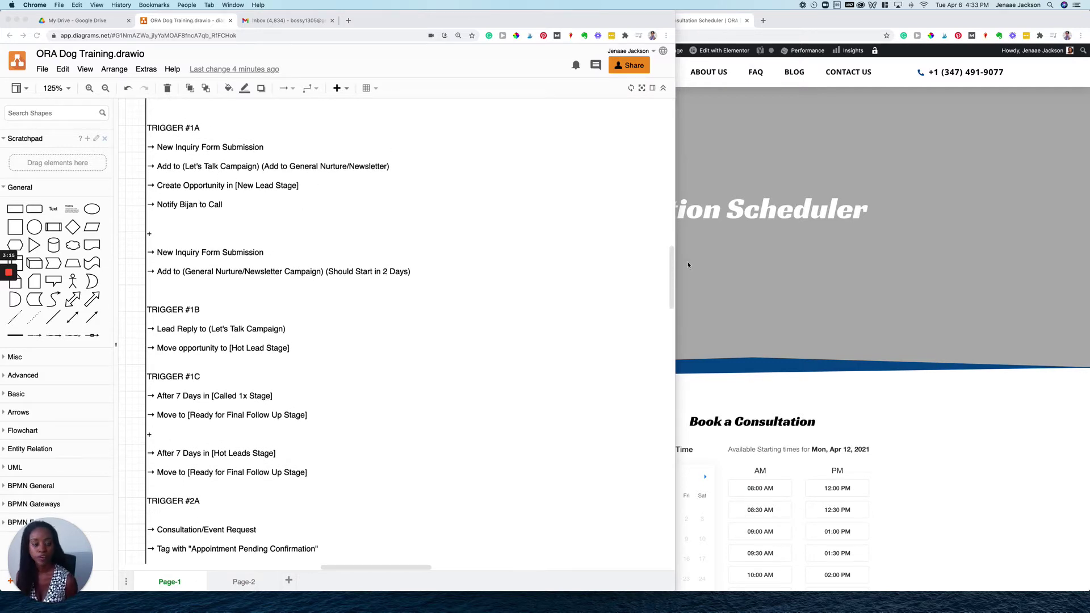
{"action": "scroll", "coordinate": [170, 241], "scroll_direction": "down", "scroll_amount": 3}
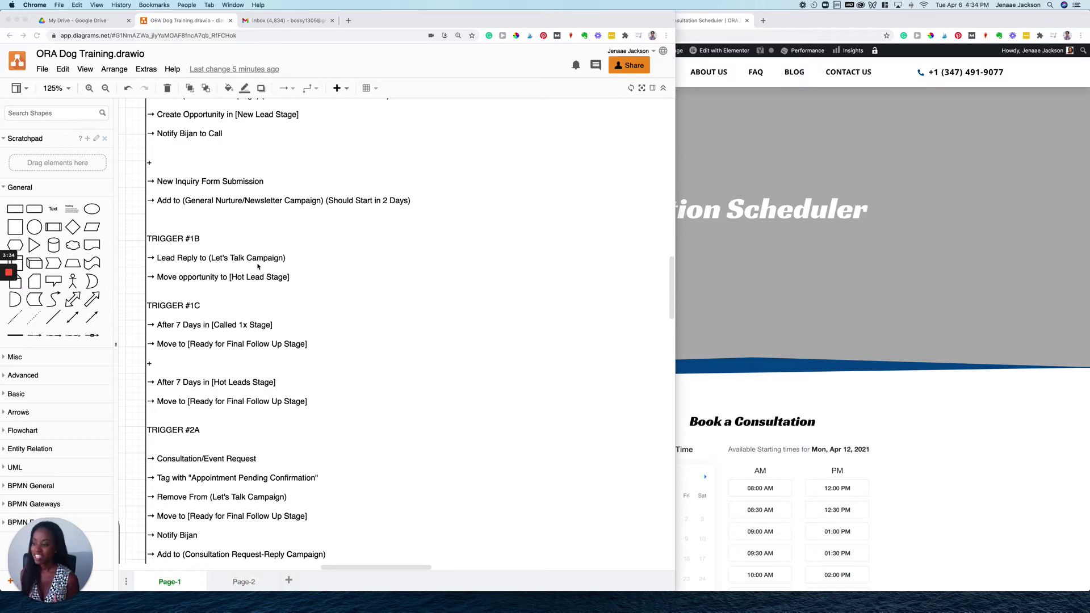
{"action": "left_click", "coordinate": [678, 198]}
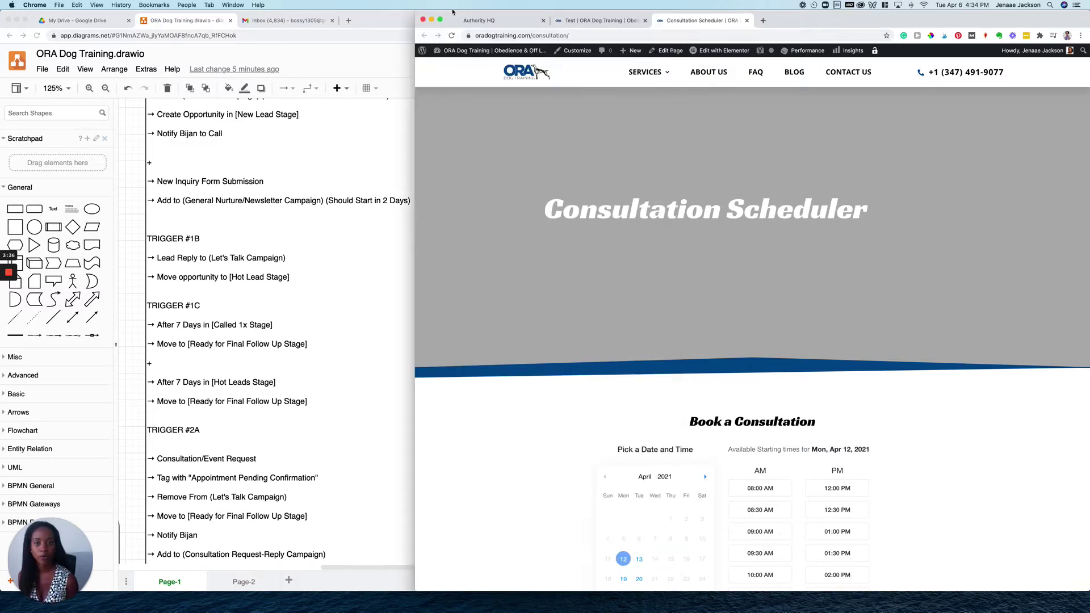
{"action": "left_click", "coordinate": [471, 20]}
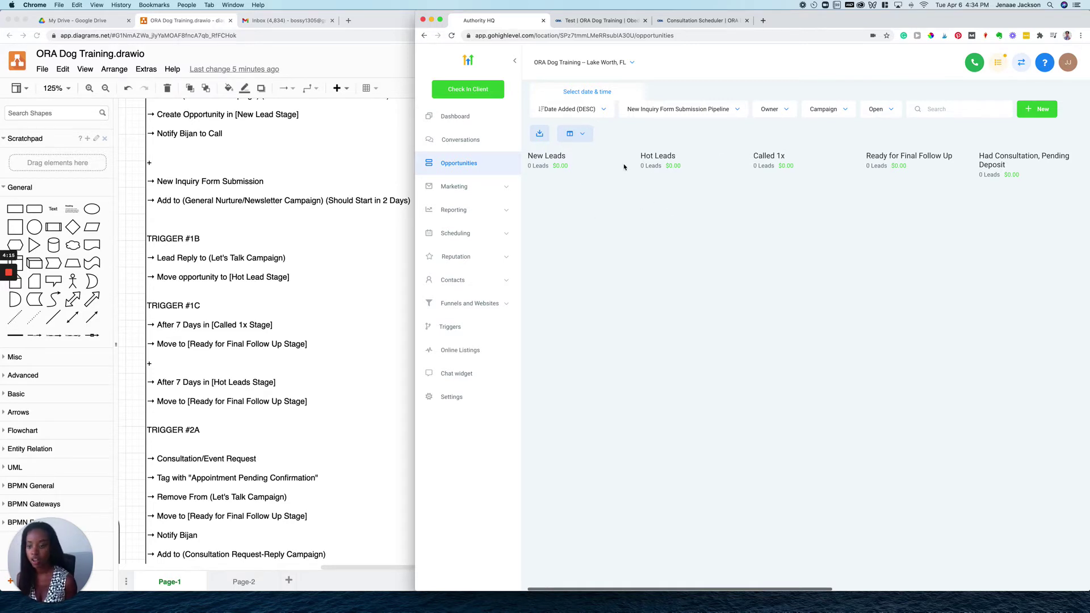
Compare the diagram's Trigger #1B and #1C rules with the Hot Leads, Called 1x and Ready for Final Follow Up stages in Authority HQ.
{"action": "left_click", "coordinate": [136, 387]}
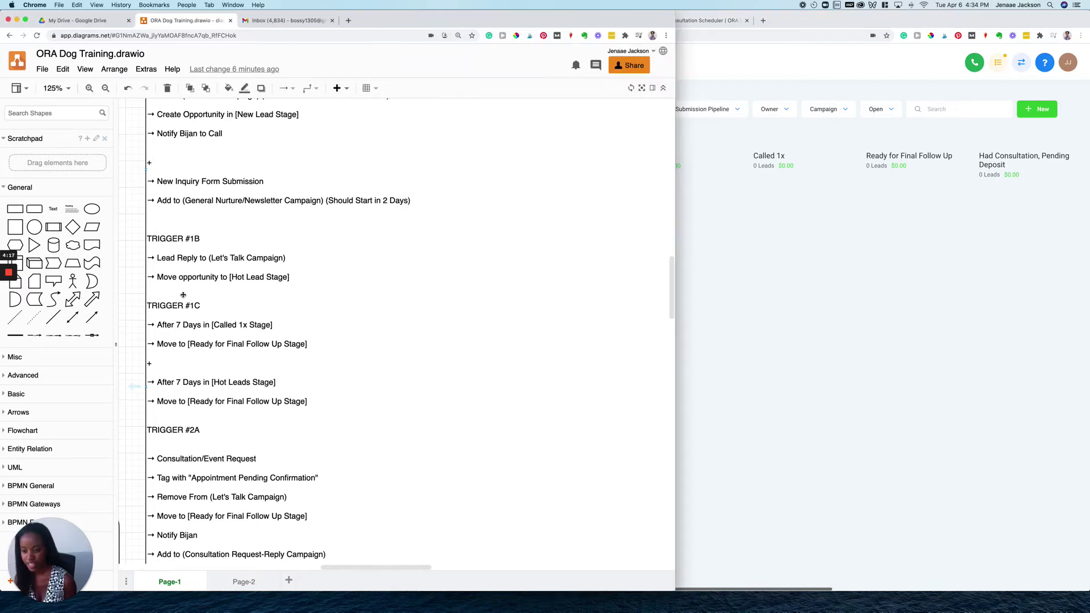
{"action": "scroll", "coordinate": [182, 295], "scroll_direction": "down", "scroll_amount": 3}
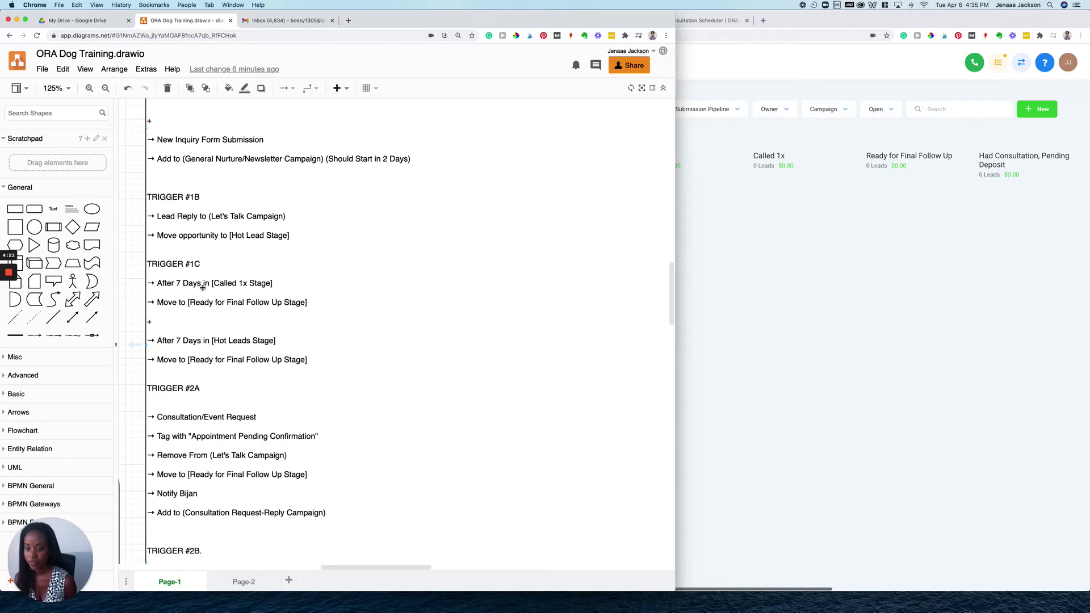
{"action": "left_click", "coordinate": [731, 252]}
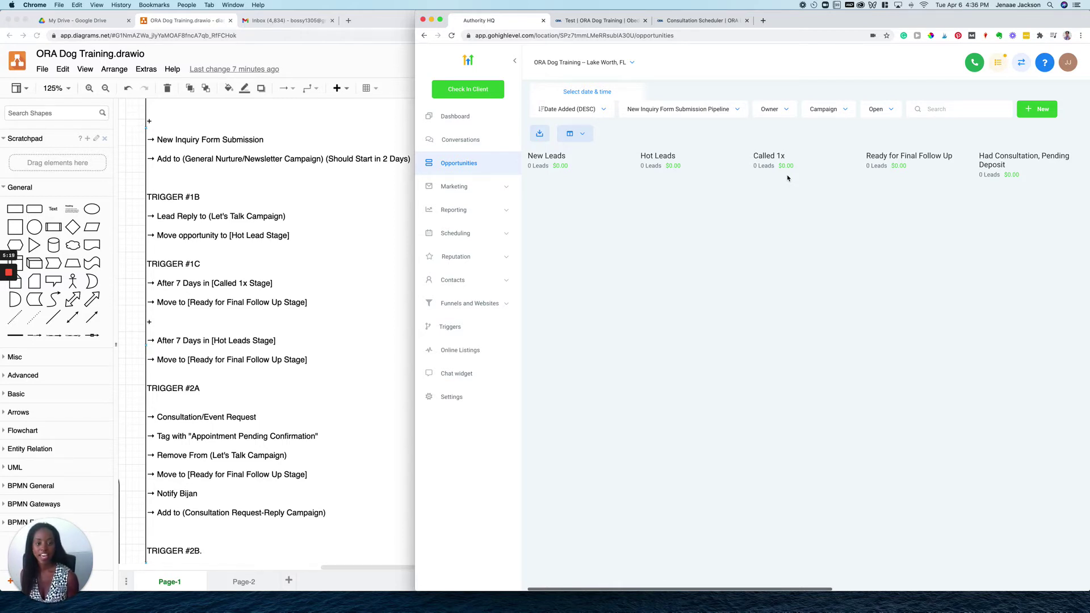
{"action": "scroll", "coordinate": [787, 179], "scroll_direction": "right", "scroll_amount": 2}
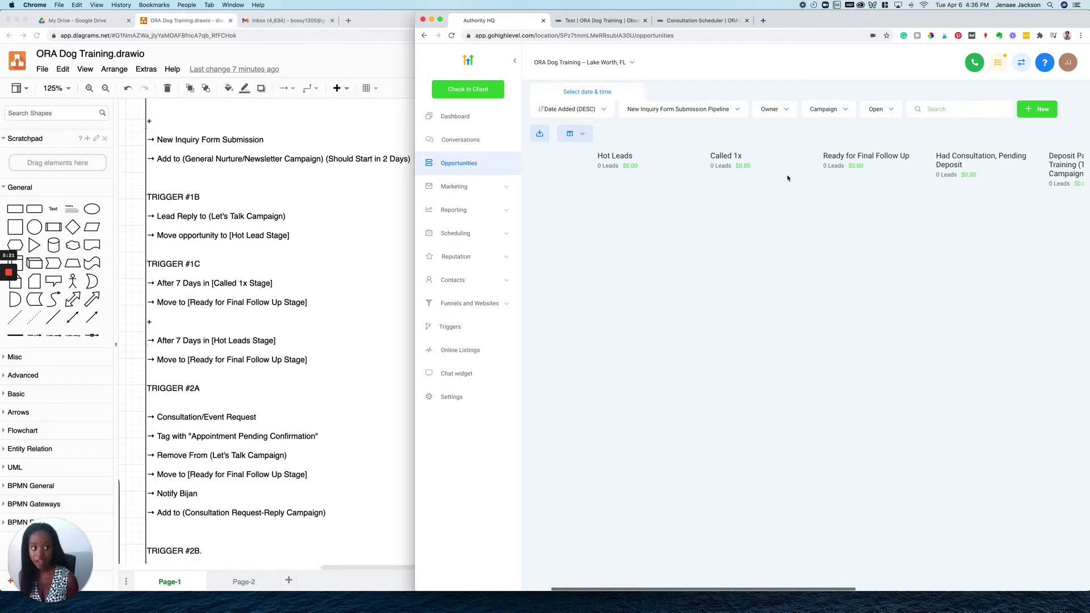
{"action": "scroll", "coordinate": [788, 178], "scroll_direction": "right", "scroll_amount": 2}
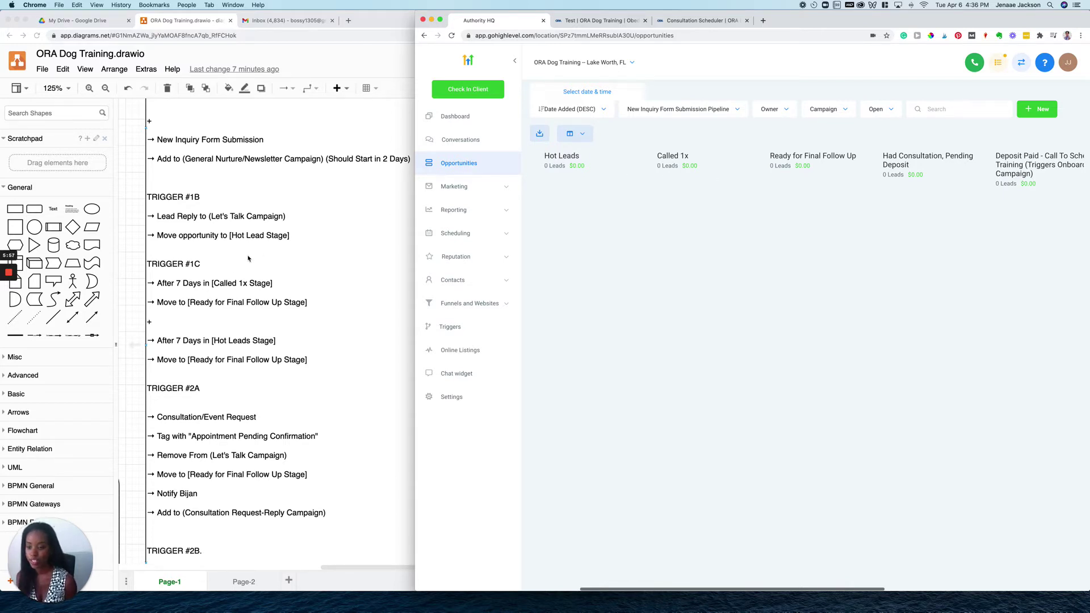
{"action": "left_click", "coordinate": [215, 303]}
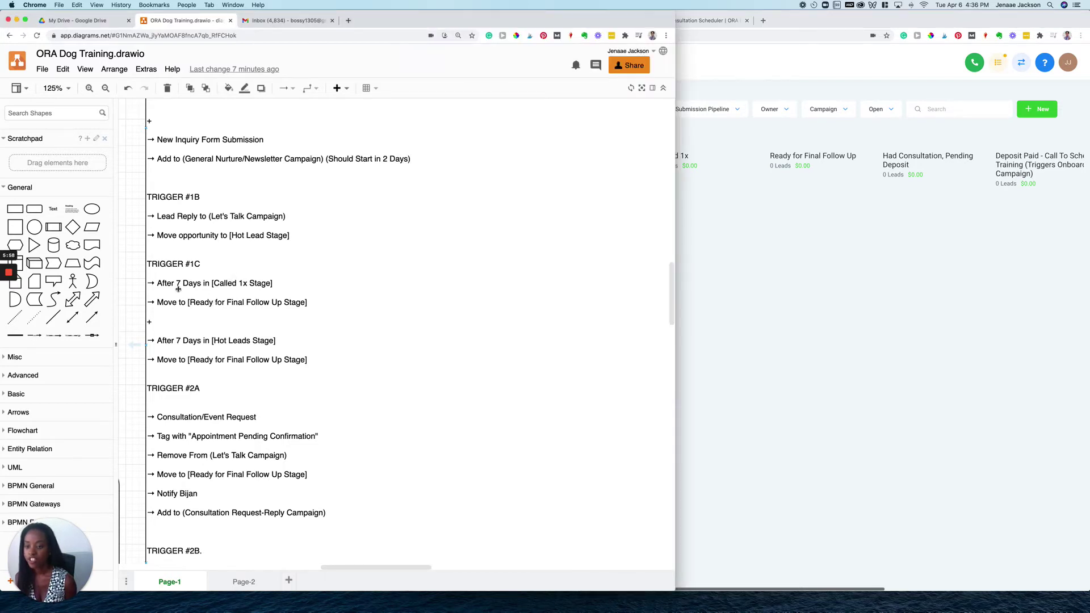
{"action": "left_click", "coordinate": [755, 181]}
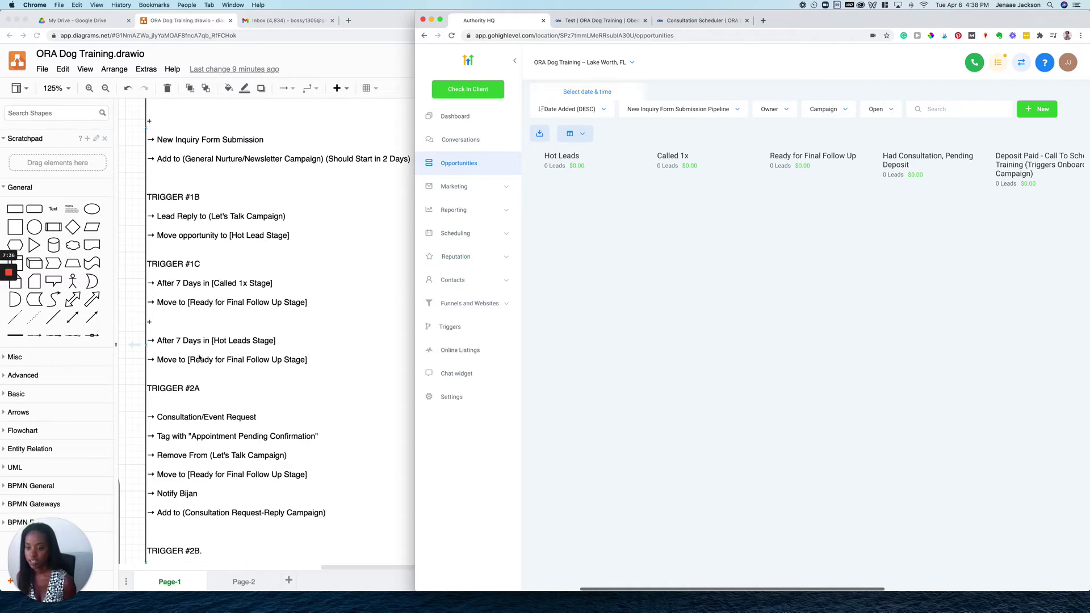
Read the diagram's Trigger #2A and #2B rules and the notes on lost and abandoned statuses.
{"action": "scroll", "coordinate": [199, 357], "scroll_direction": "down", "scroll_amount": 3}
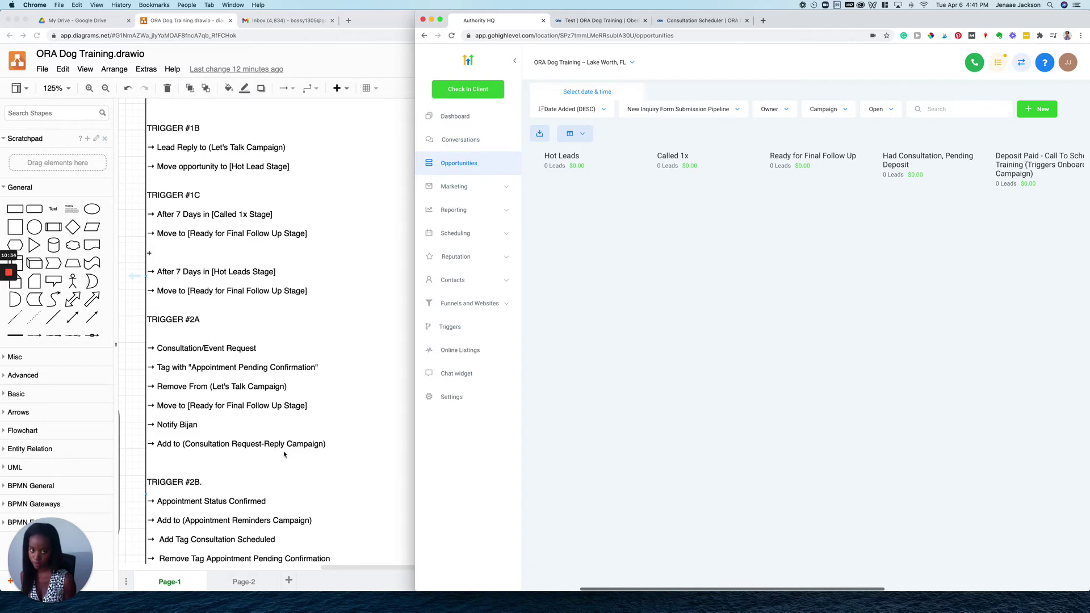
{"action": "scroll", "coordinate": [284, 454], "scroll_direction": "down", "scroll_amount": 3}
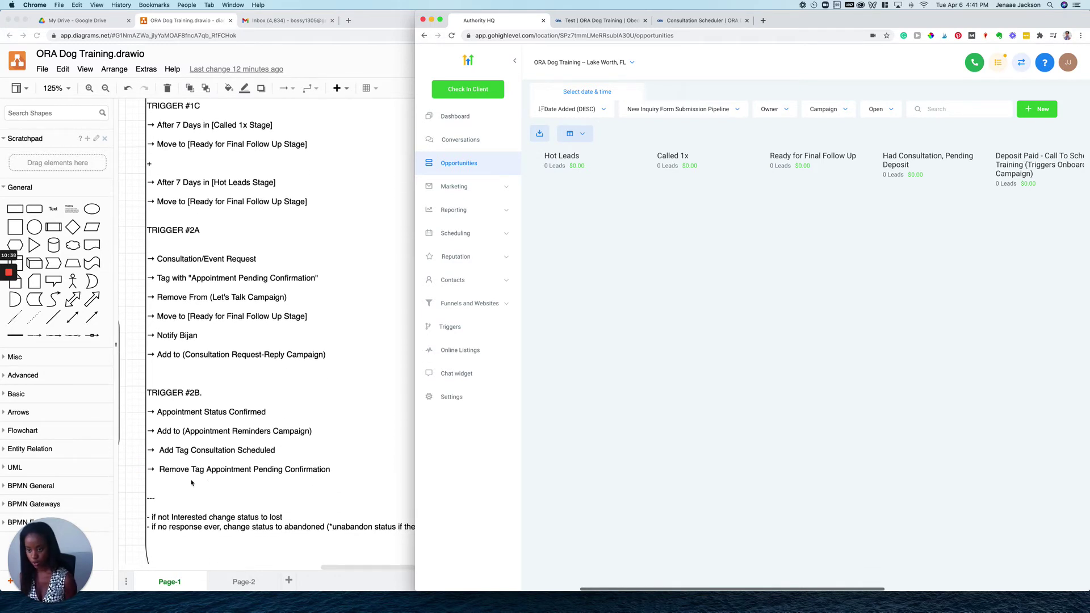
{"action": "scroll", "coordinate": [175, 463], "scroll_direction": "down", "scroll_amount": 2}
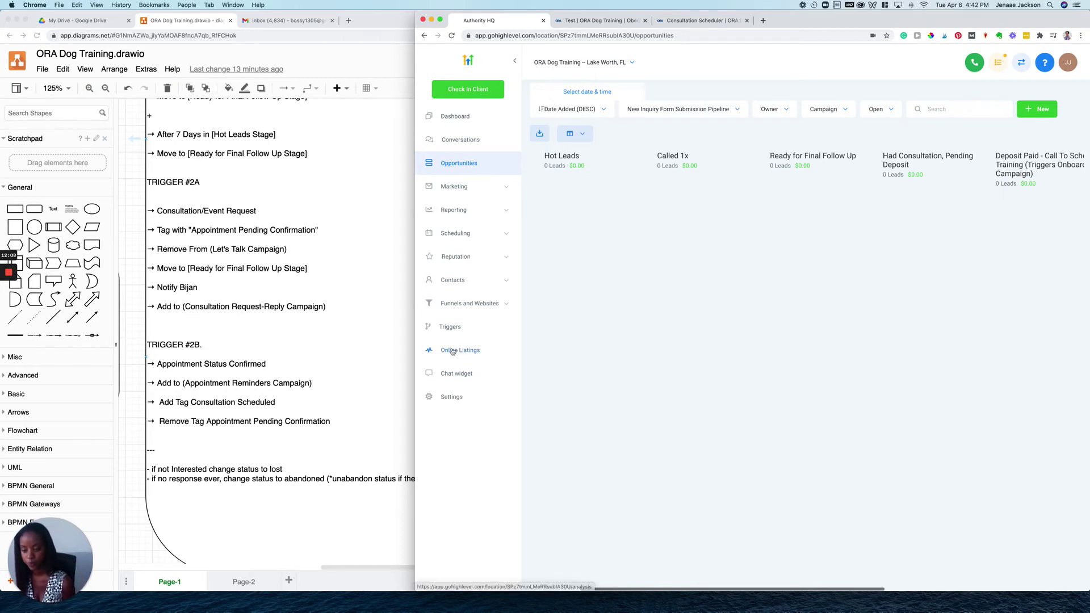
{"action": "scroll", "coordinate": [268, 414], "scroll_direction": "down", "scroll_amount": 4}
{"action": "scroll", "coordinate": [268, 414], "scroll_direction": "down", "scroll_amount": 2}
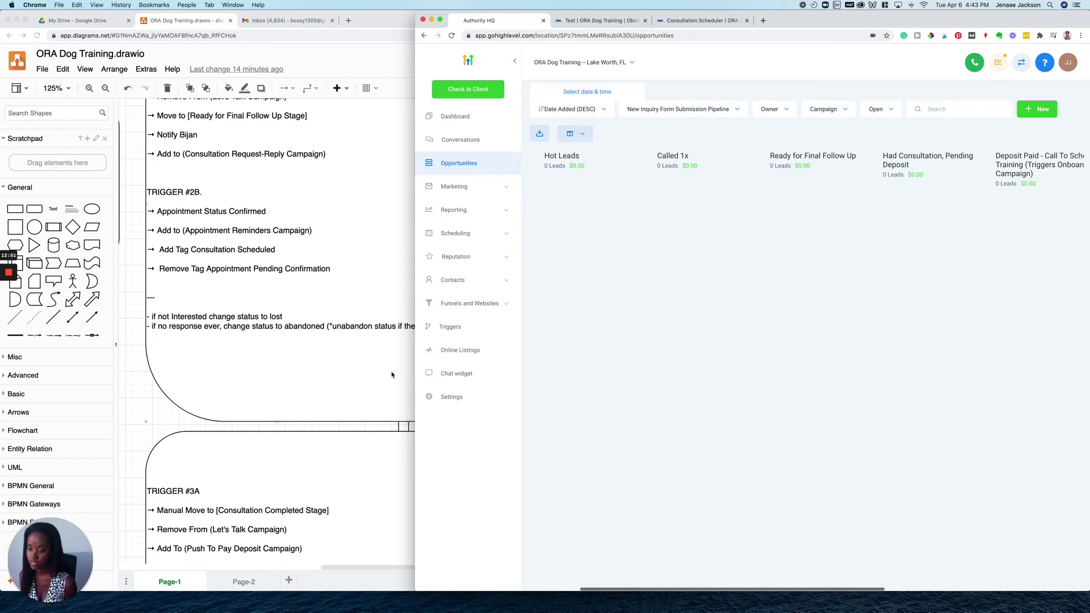
{"action": "scroll", "coordinate": [338, 414], "scroll_direction": "down", "scroll_amount": 1}
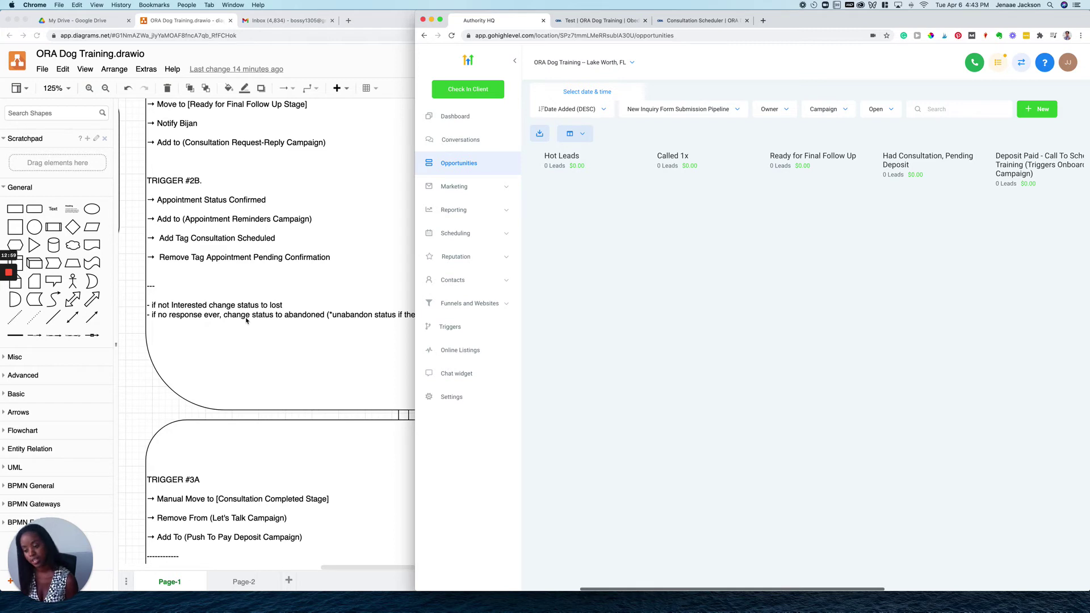
Check the diagram's Trigger #3A rules against the pipeline stages from New Leads to Deposit Paid.
{"action": "scroll", "coordinate": [246, 321], "scroll_direction": "down", "scroll_amount": 10}
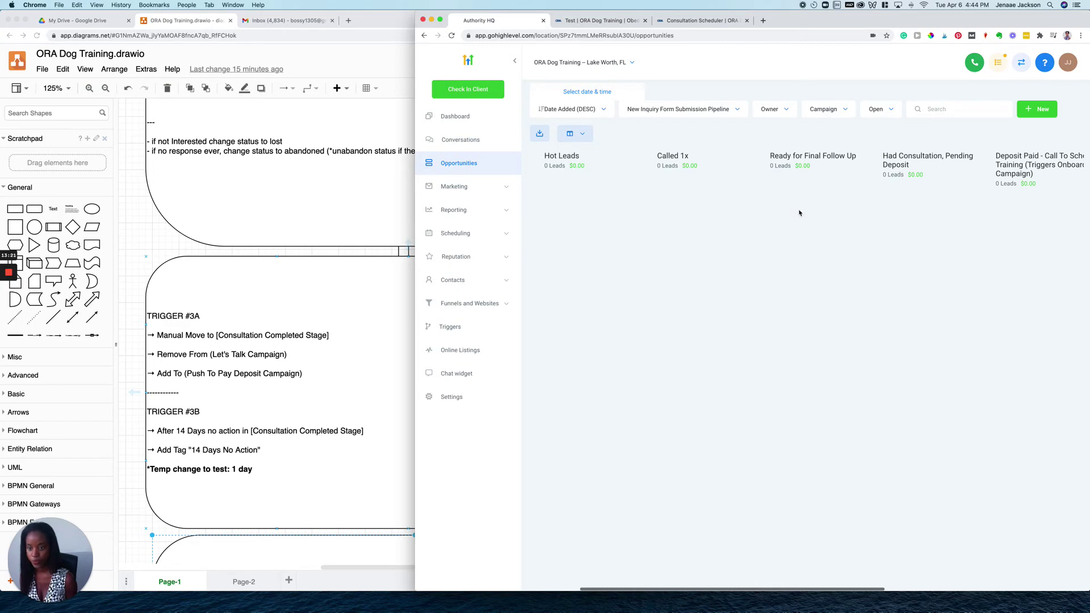
{"action": "scroll", "coordinate": [801, 213], "scroll_direction": "right", "scroll_amount": 3}
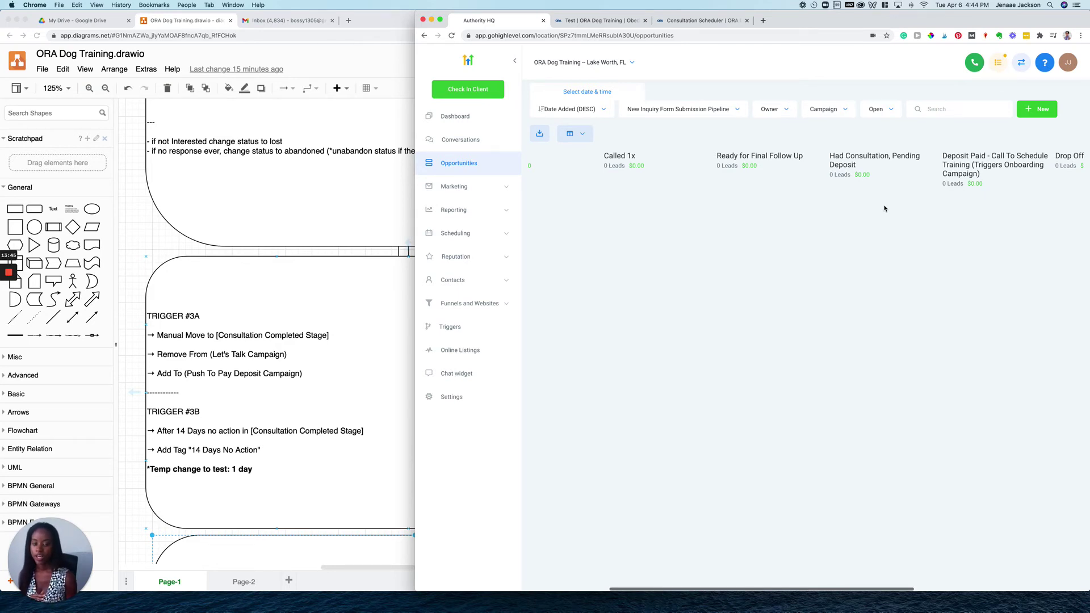
{"action": "scroll", "coordinate": [884, 208], "scroll_direction": "left", "scroll_amount": 3}
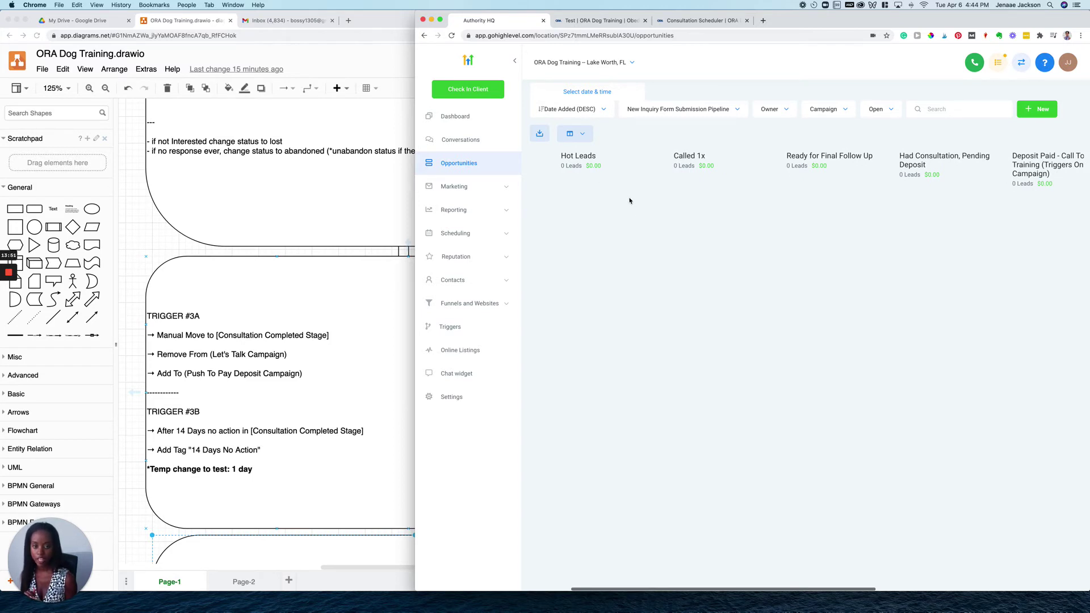
{"action": "scroll", "coordinate": [590, 190], "scroll_direction": "left", "scroll_amount": 3}
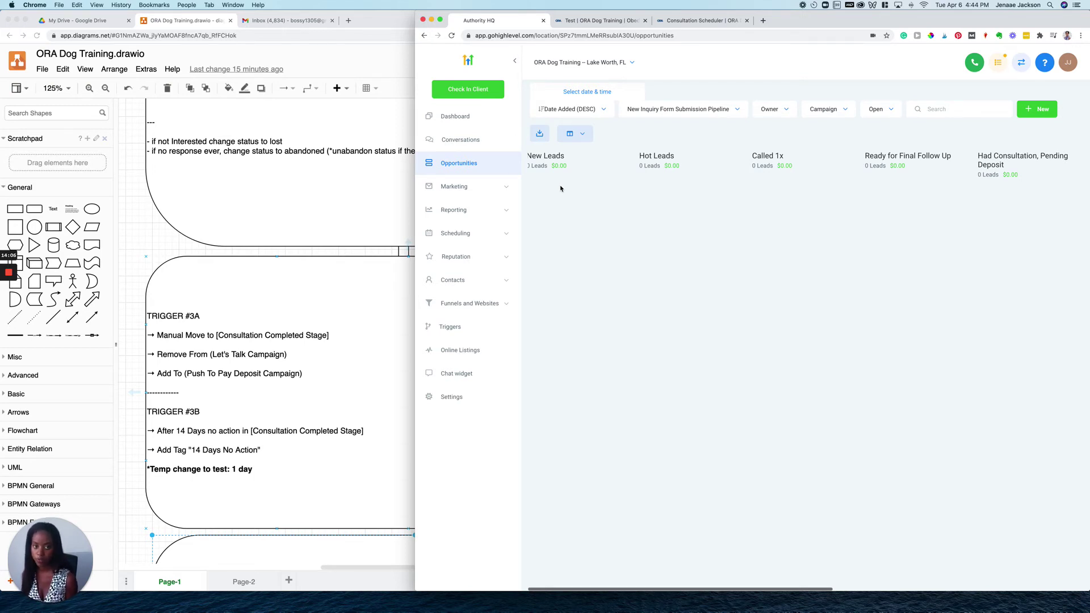
{"action": "scroll", "coordinate": [554, 185], "scroll_direction": "right", "scroll_amount": 2}
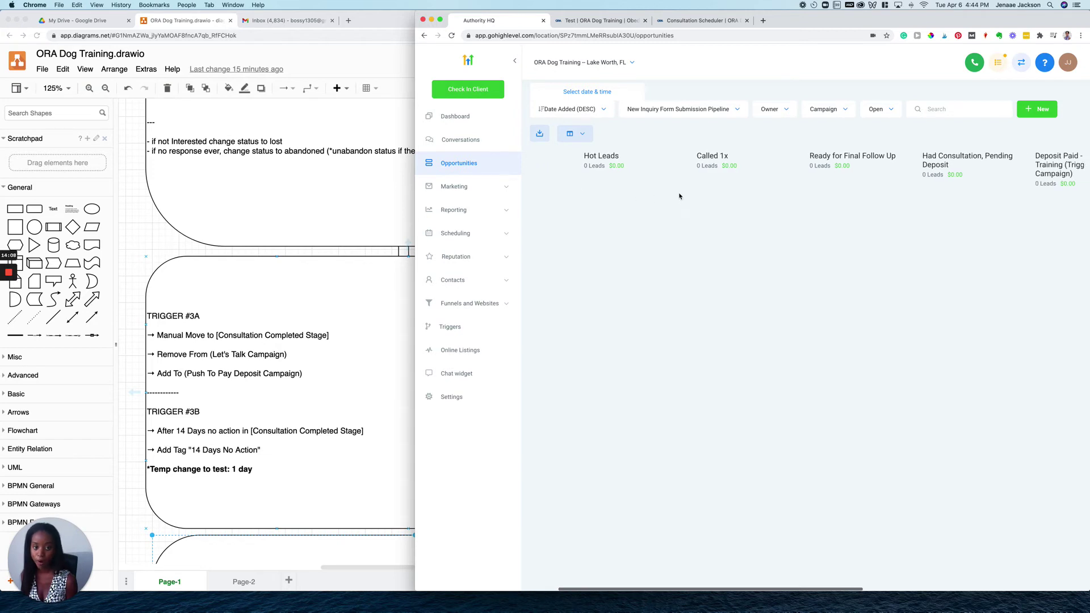
{"action": "scroll", "coordinate": [795, 181], "scroll_direction": "right", "scroll_amount": 2}
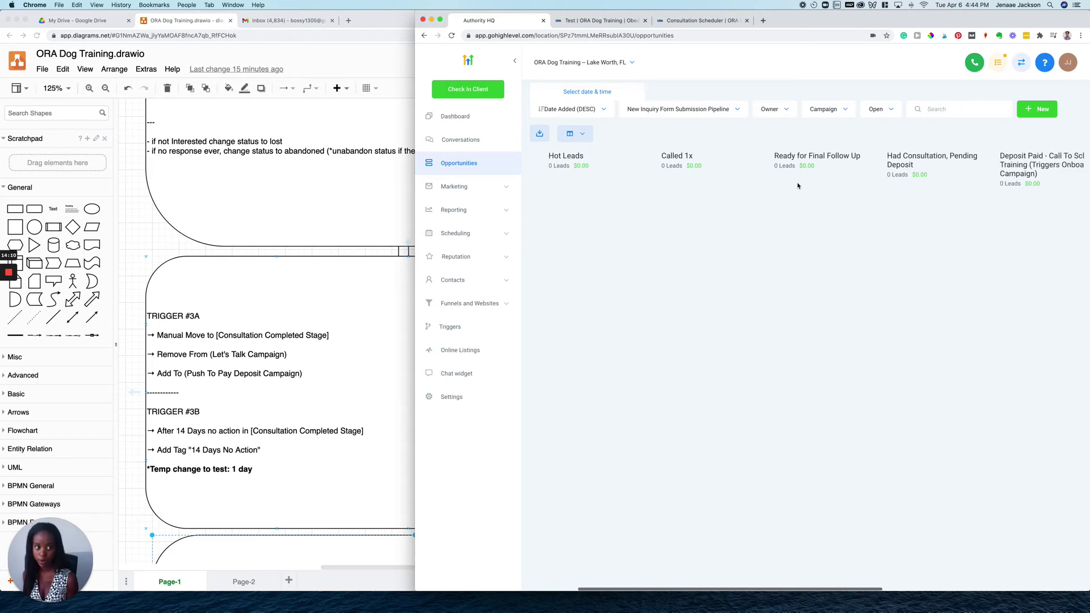
{"action": "scroll", "coordinate": [798, 186], "scroll_direction": "right", "scroll_amount": 1}
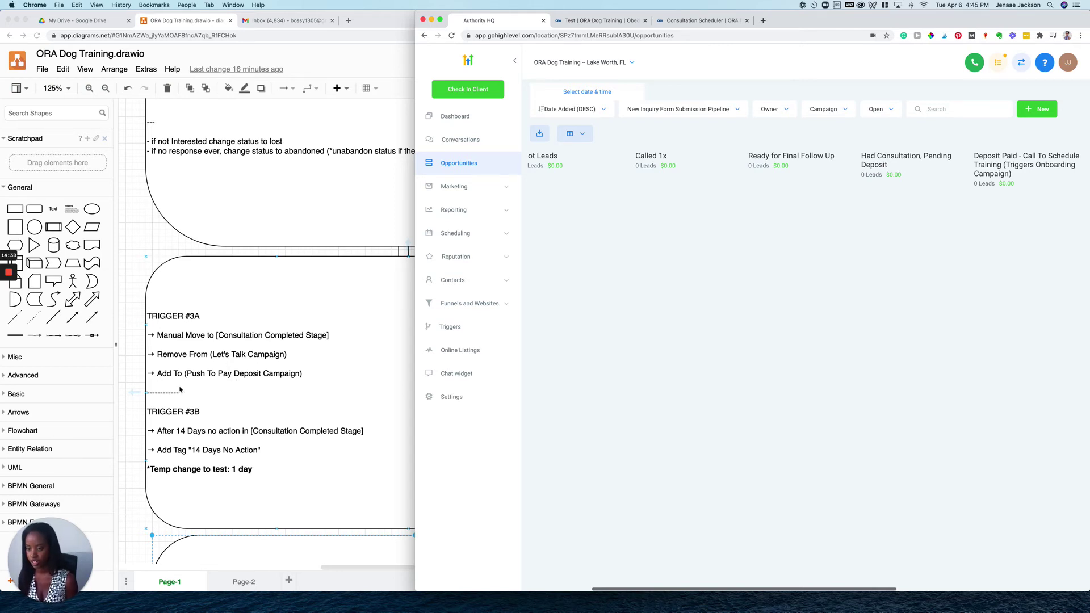
Read the diagram's Trigger #3B rules and examine the pipeline stages following Had Consultation, Pending Deposit.
{"action": "scroll", "coordinate": [180, 386], "scroll_direction": "down", "scroll_amount": 2}
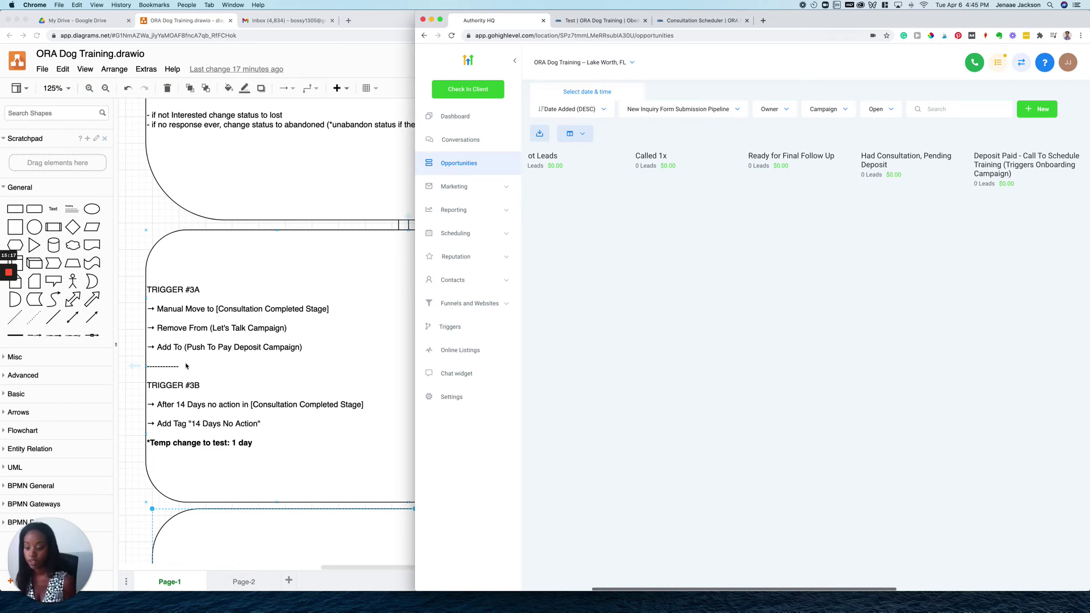
{"action": "scroll", "coordinate": [187, 413], "scroll_direction": "down", "scroll_amount": 3}
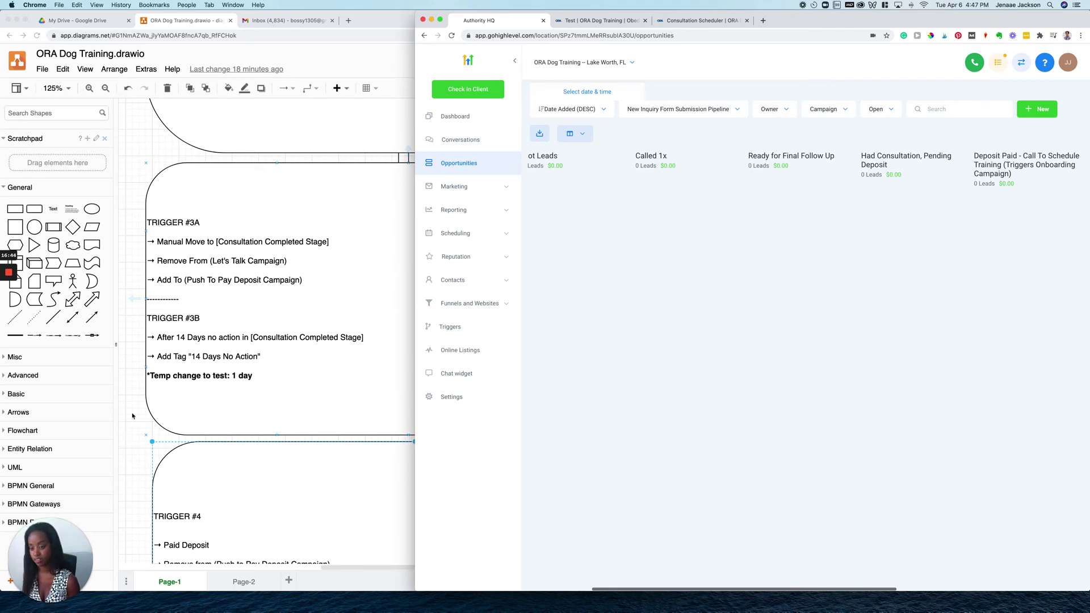
{"action": "scroll", "coordinate": [827, 226], "scroll_direction": "right", "scroll_amount": 4}
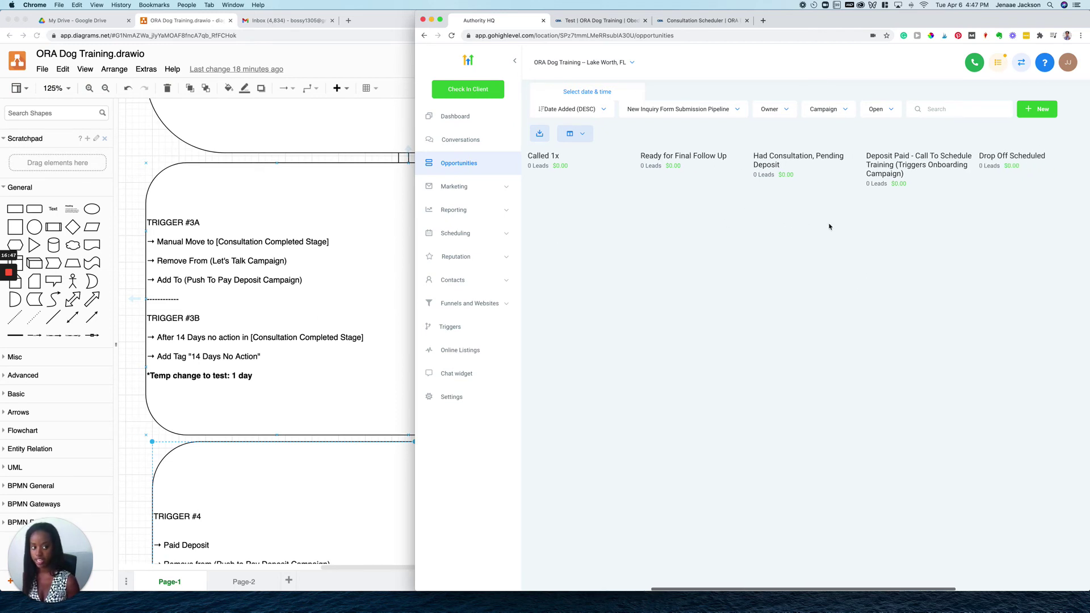
{"action": "scroll", "coordinate": [685, 256], "scroll_direction": "right", "scroll_amount": 3}
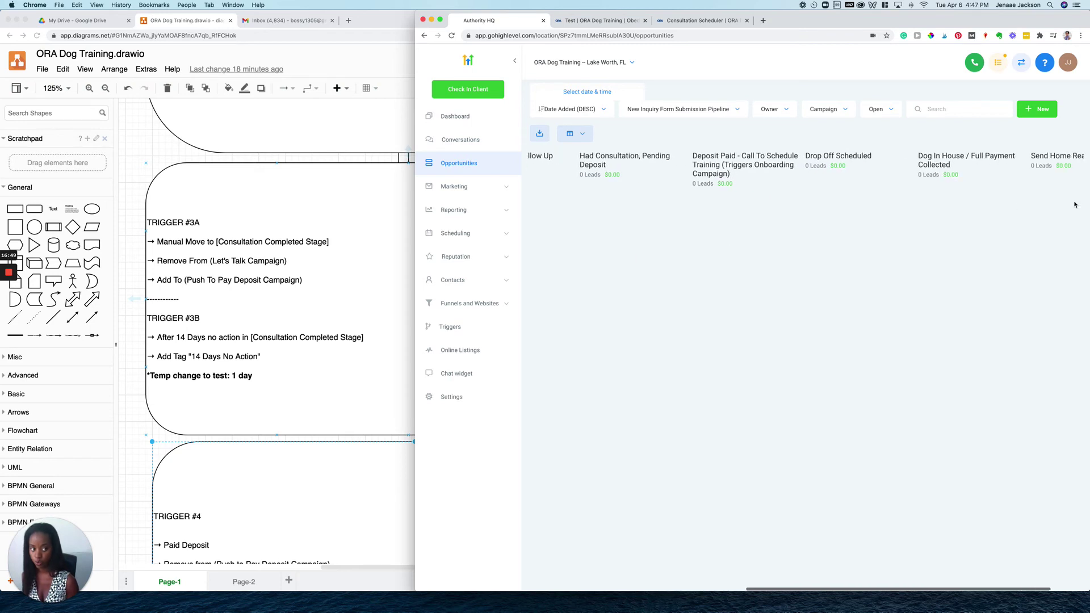
Switch to the diagram and read the Trigger #4 and Trigger #5 rules for paid deposits and scheduled drop-offs.
{"action": "left_click", "coordinate": [200, 364]}
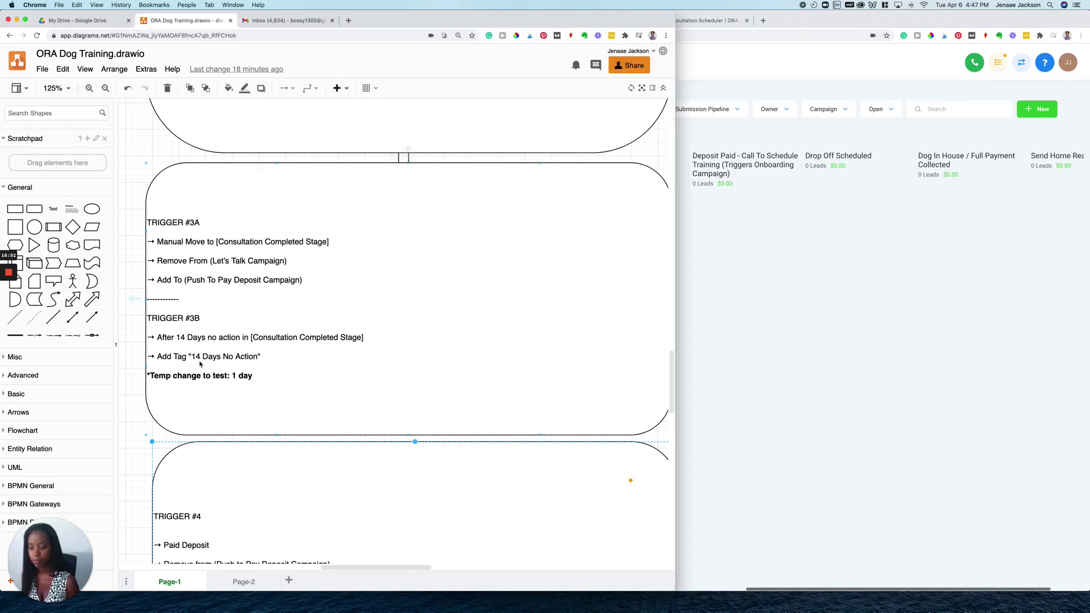
{"action": "scroll", "coordinate": [214, 358], "scroll_direction": "down", "scroll_amount": 5}
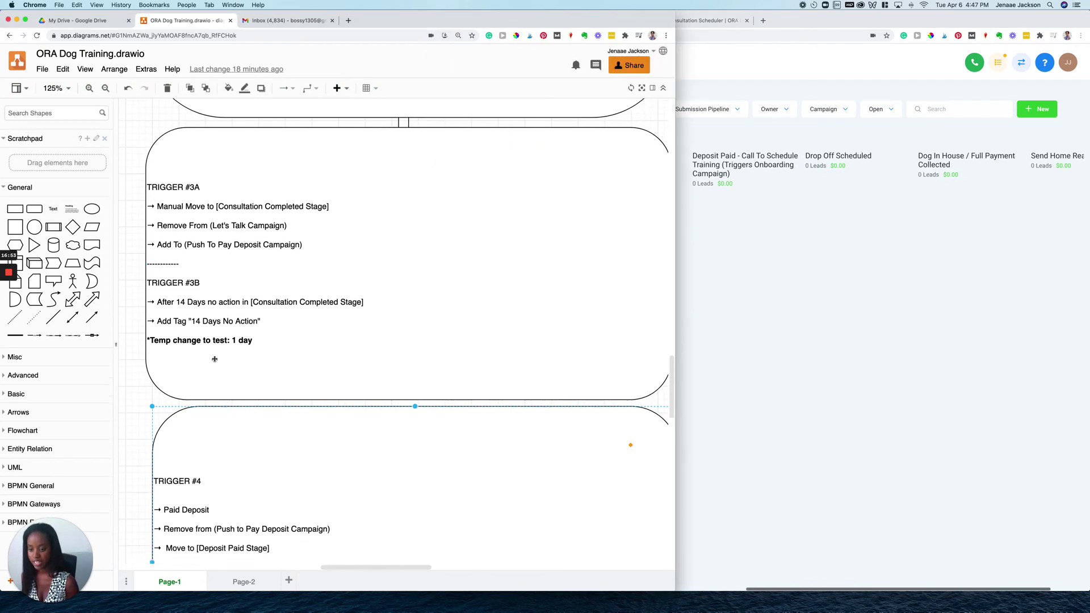
{"action": "scroll", "coordinate": [214, 359], "scroll_direction": "down", "scroll_amount": 1}
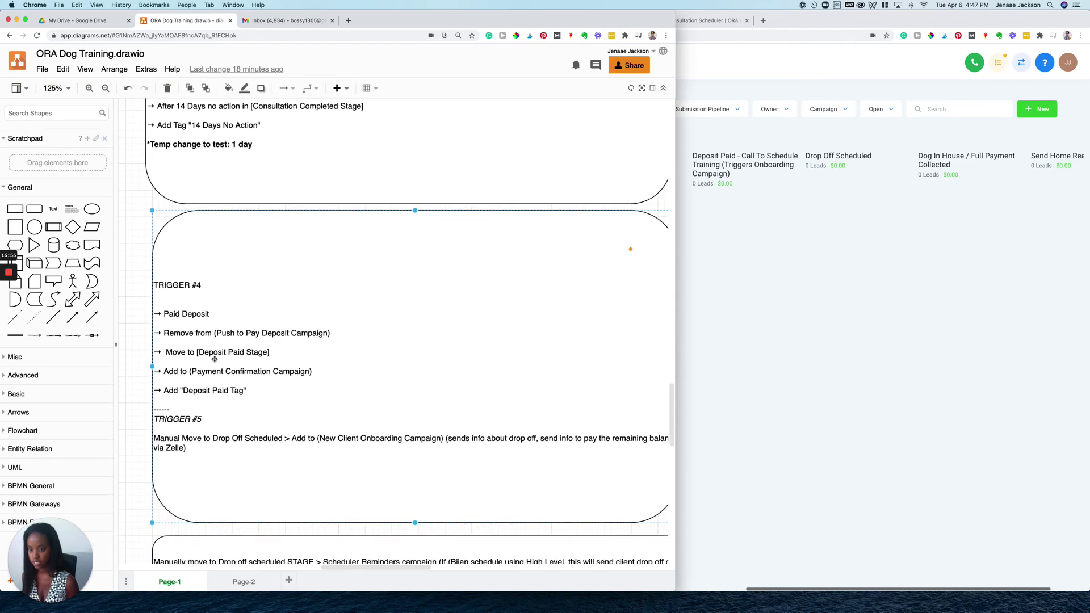
{"action": "scroll", "coordinate": [215, 359], "scroll_direction": "down", "scroll_amount": 2}
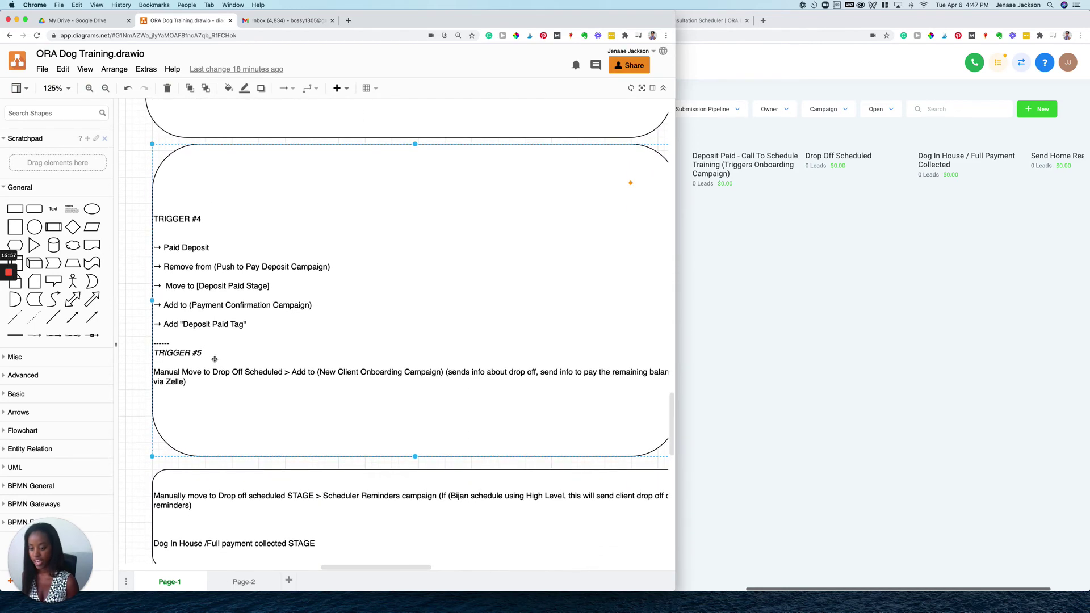
{"action": "scroll", "coordinate": [214, 362], "scroll_direction": "down", "scroll_amount": 1}
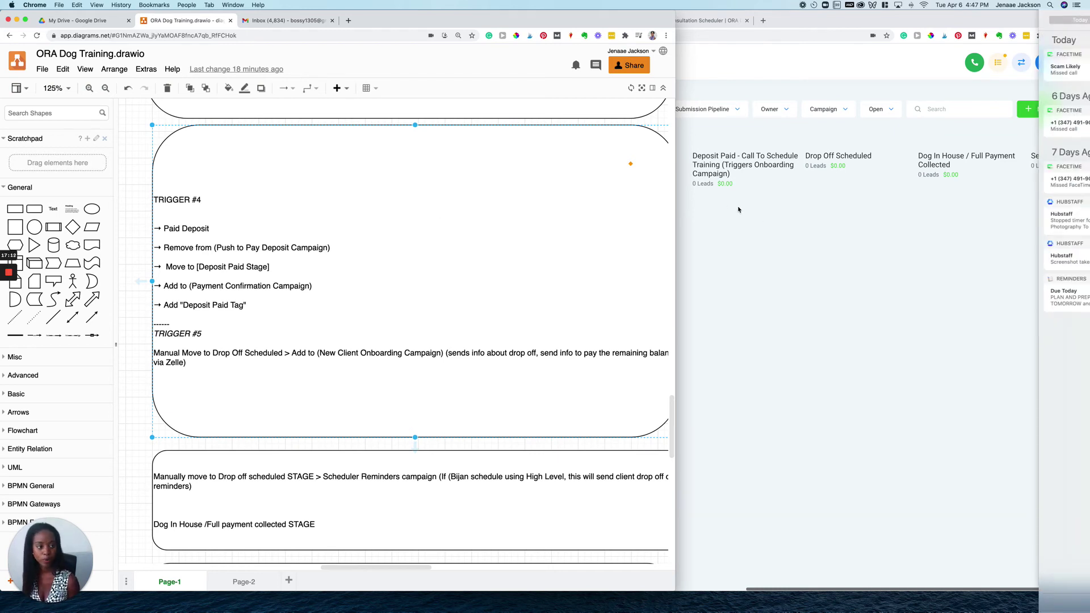
Examine the pipeline's Deposit Paid, Drop Off Scheduled, Dog In House / Full Payment Collected and Send Home Ready stages.
{"action": "scroll", "coordinate": [767, 219], "scroll_direction": "right", "scroll_amount": 2}
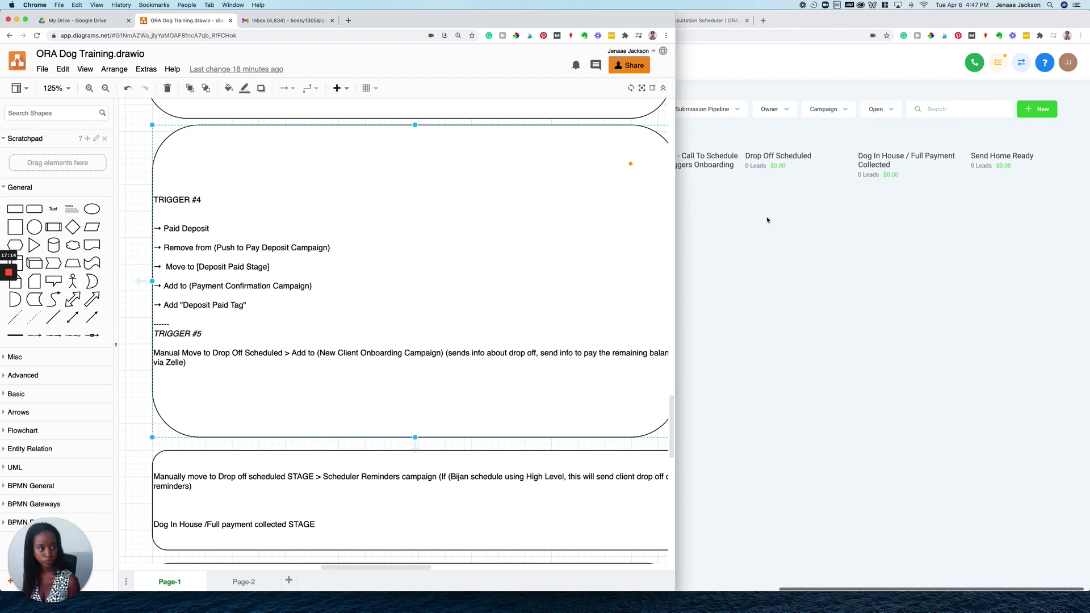
{"action": "scroll", "coordinate": [767, 220], "scroll_direction": "left", "scroll_amount": 3}
{"action": "scroll", "coordinate": [767, 220], "scroll_direction": "left", "scroll_amount": 2}
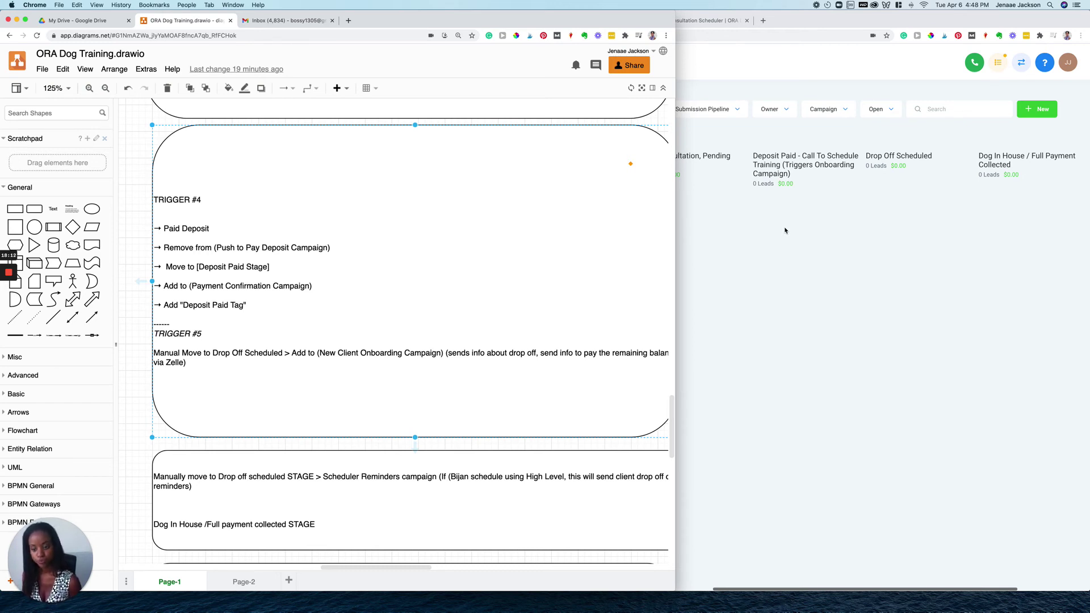
{"action": "scroll", "coordinate": [785, 230], "scroll_direction": "right", "scroll_amount": 2}
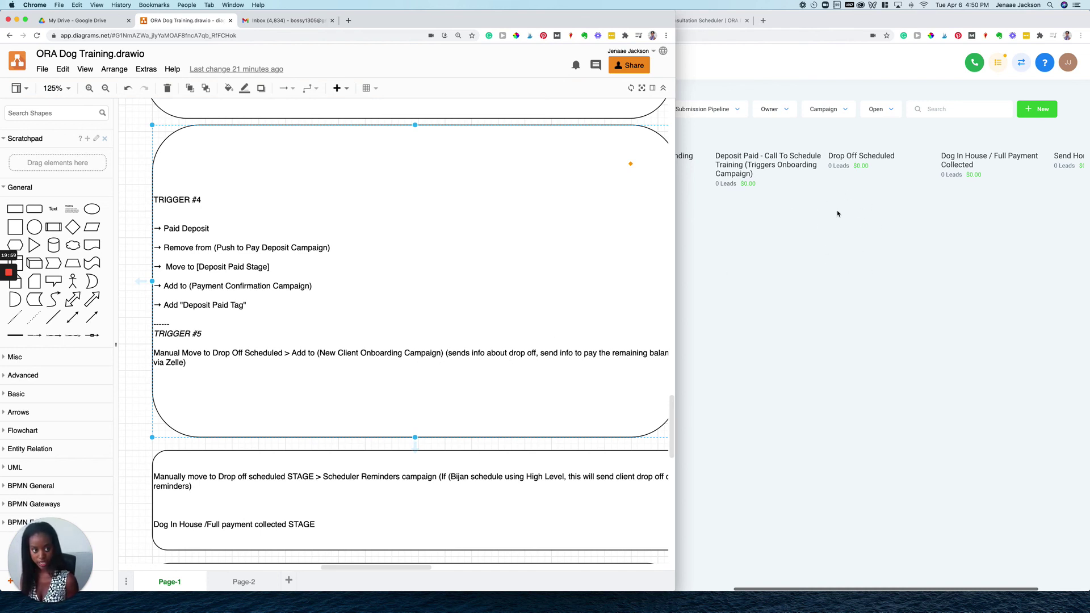
Read the diagram's Drop Off Scheduled reminders rule and open the scheduled appointments list in Authority HQ.
{"action": "scroll", "coordinate": [837, 213], "scroll_direction": "right", "scroll_amount": 5}
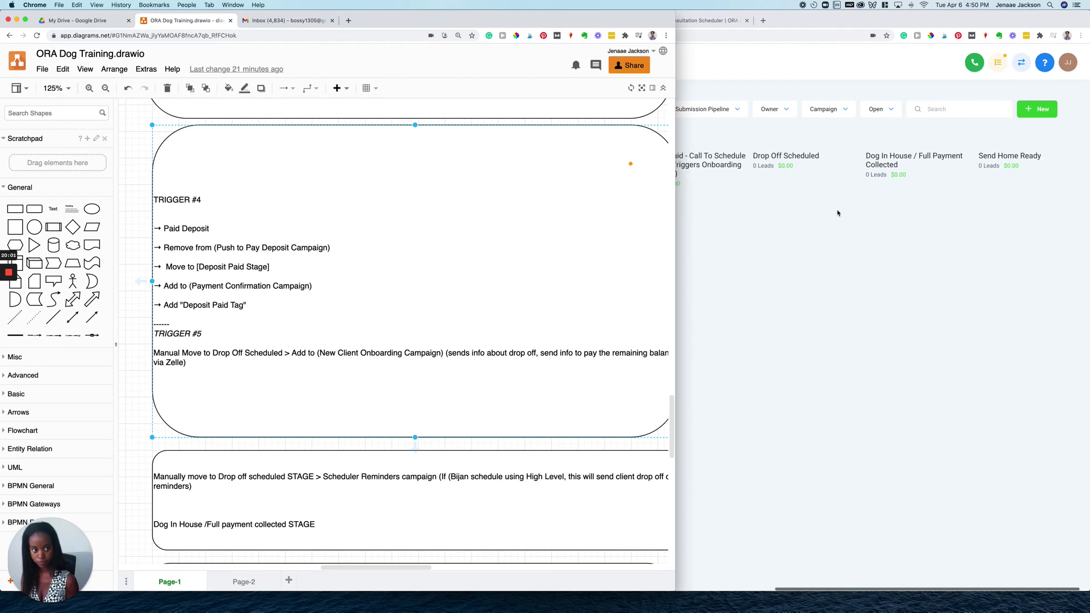
{"action": "scroll", "coordinate": [372, 400], "scroll_direction": "down", "scroll_amount": 3}
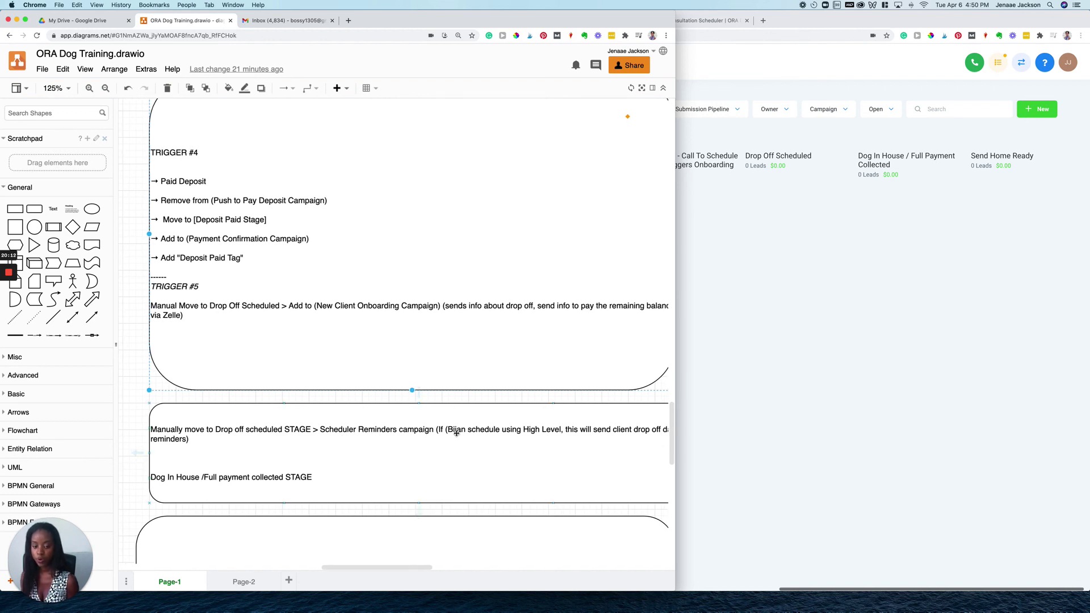
{"action": "left_click", "coordinate": [717, 356]}
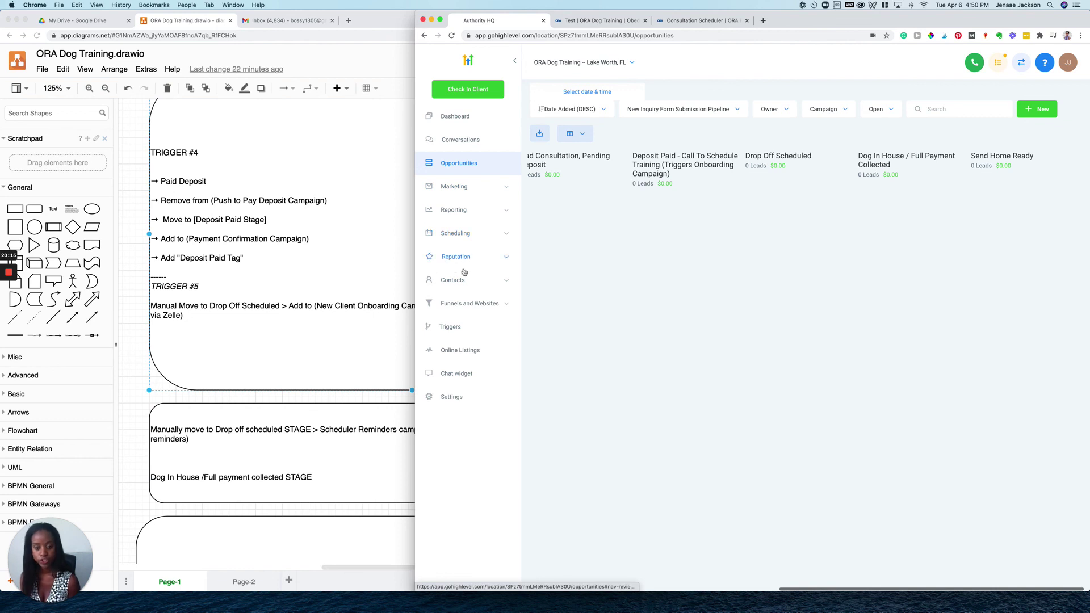
{"action": "left_click", "coordinate": [477, 233]}
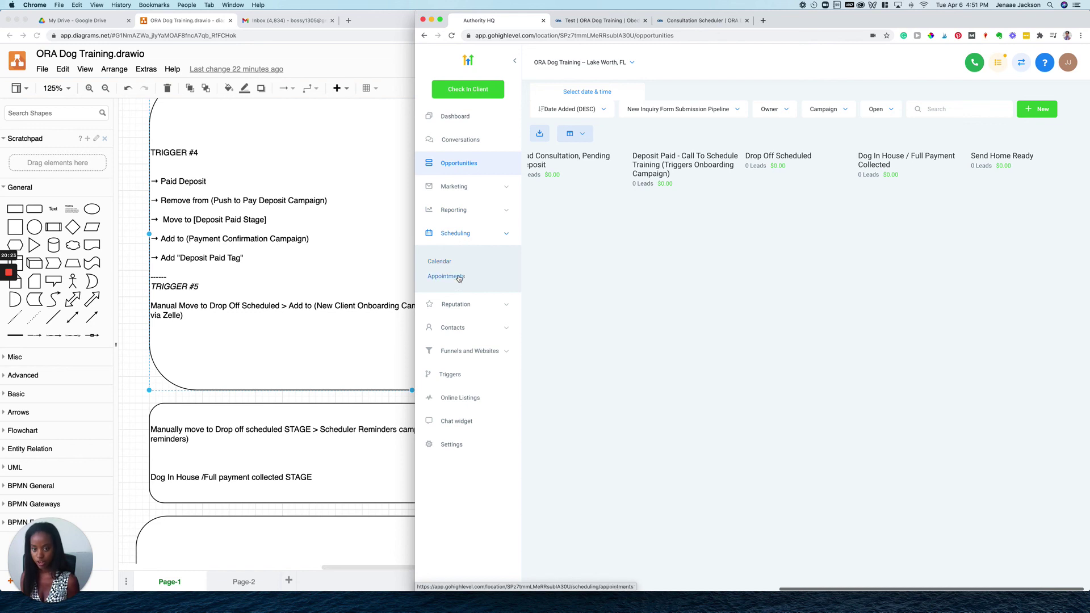
{"action": "left_click", "coordinate": [459, 277]}
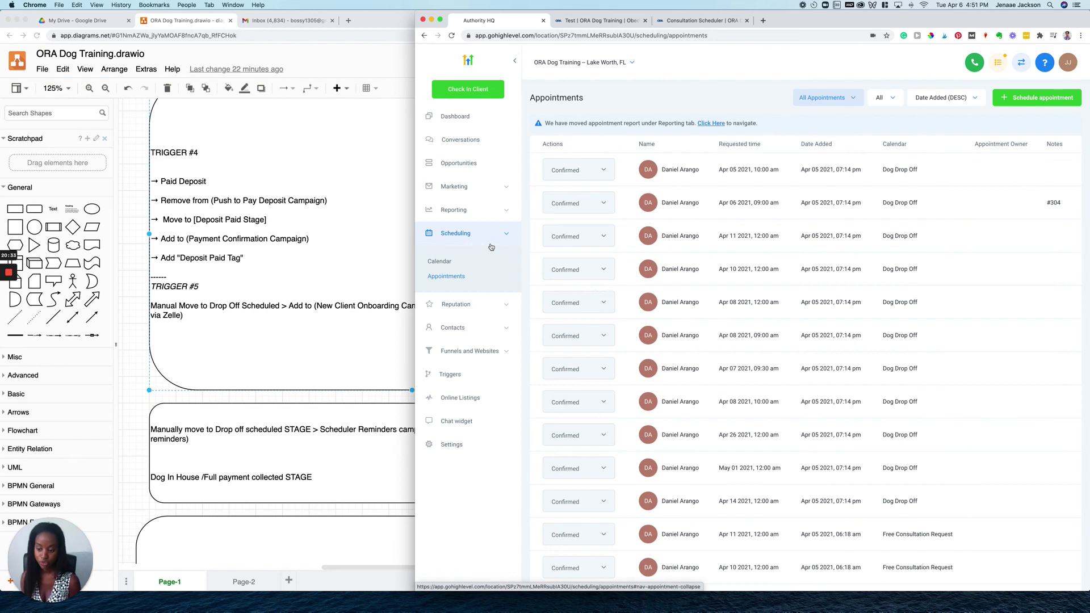
Return to the opportunity pipeline and examine its stages from New Leads through Send Home Ready.
{"action": "left_click", "coordinate": [247, 370]}
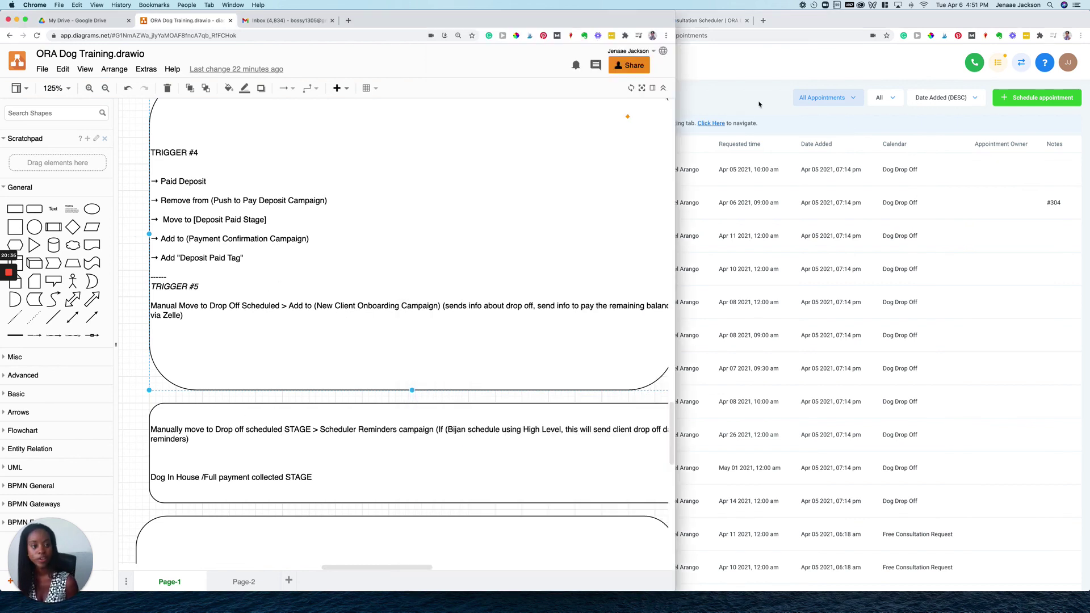
{"action": "left_click", "coordinate": [737, 178]}
{"action": "left_click", "coordinate": [476, 164]}
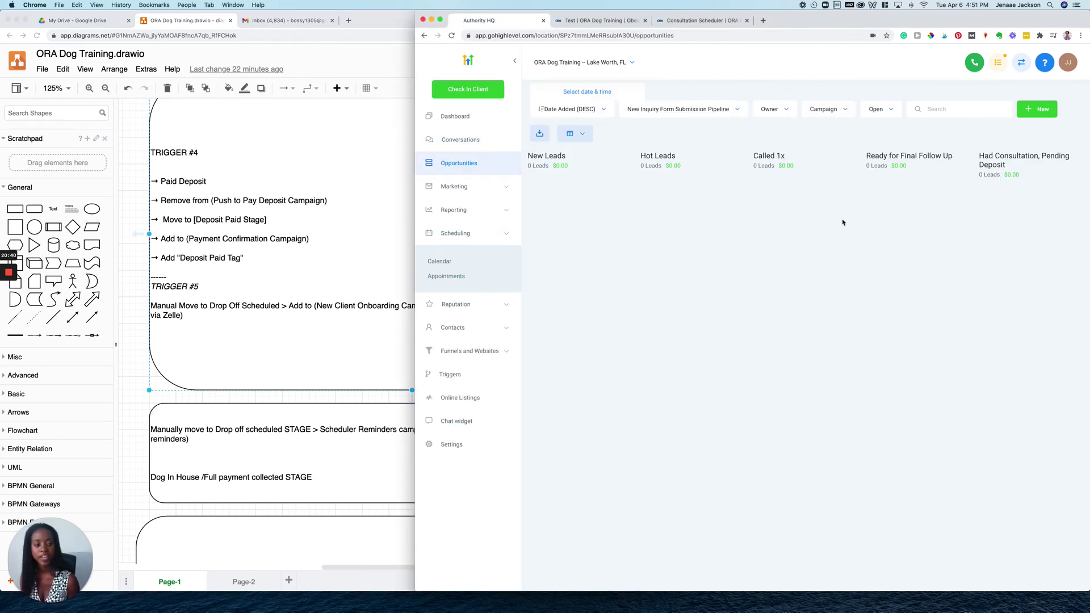
{"action": "scroll", "coordinate": [844, 223], "scroll_direction": "right", "scroll_amount": 5}
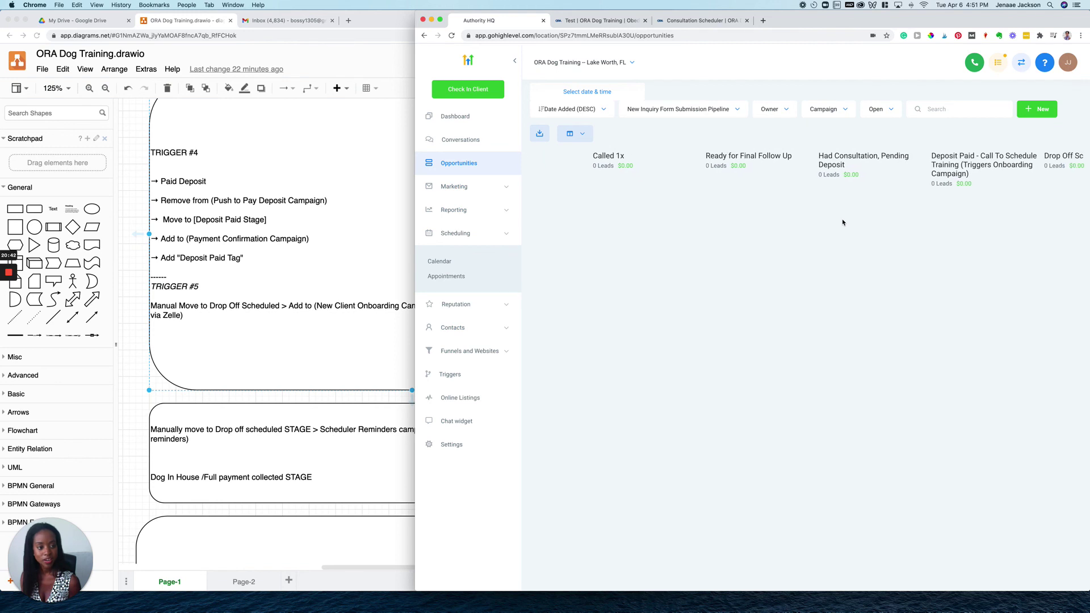
{"action": "scroll", "coordinate": [843, 223], "scroll_direction": "right", "scroll_amount": 5}
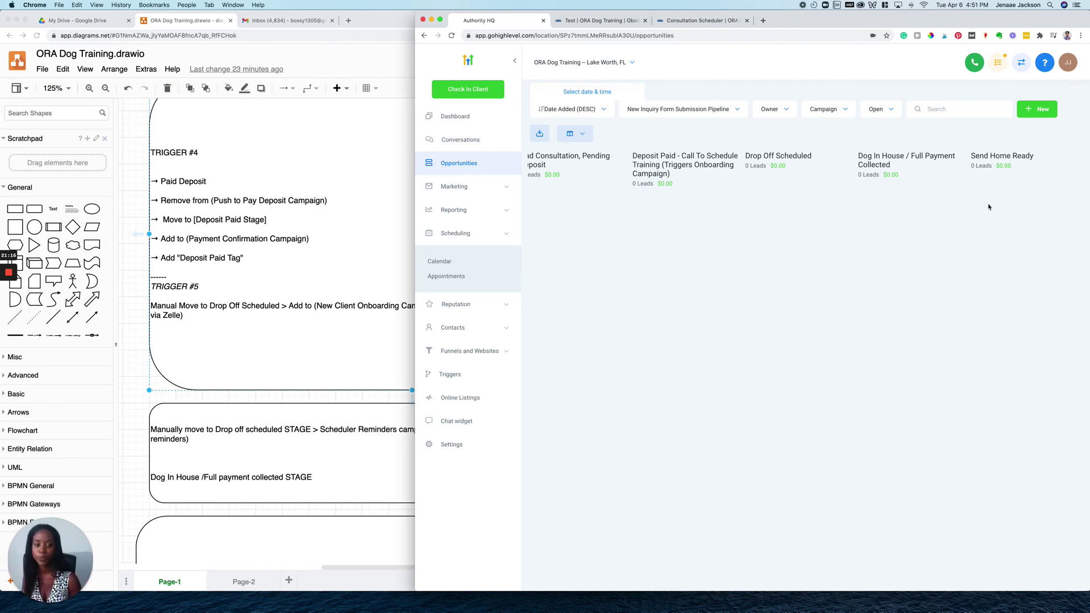
{"action": "scroll", "coordinate": [761, 246], "scroll_direction": "left", "scroll_amount": 5}
{"action": "scroll", "coordinate": [761, 246], "scroll_direction": "left", "scroll_amount": 6}
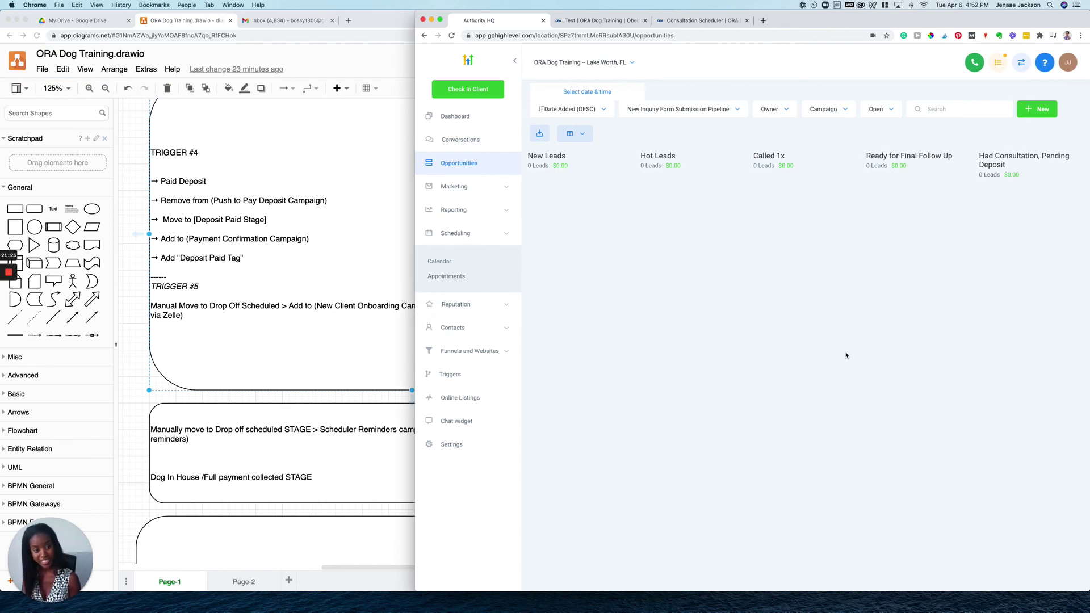
{"action": "scroll", "coordinate": [820, 316], "scroll_direction": "right", "scroll_amount": 8}
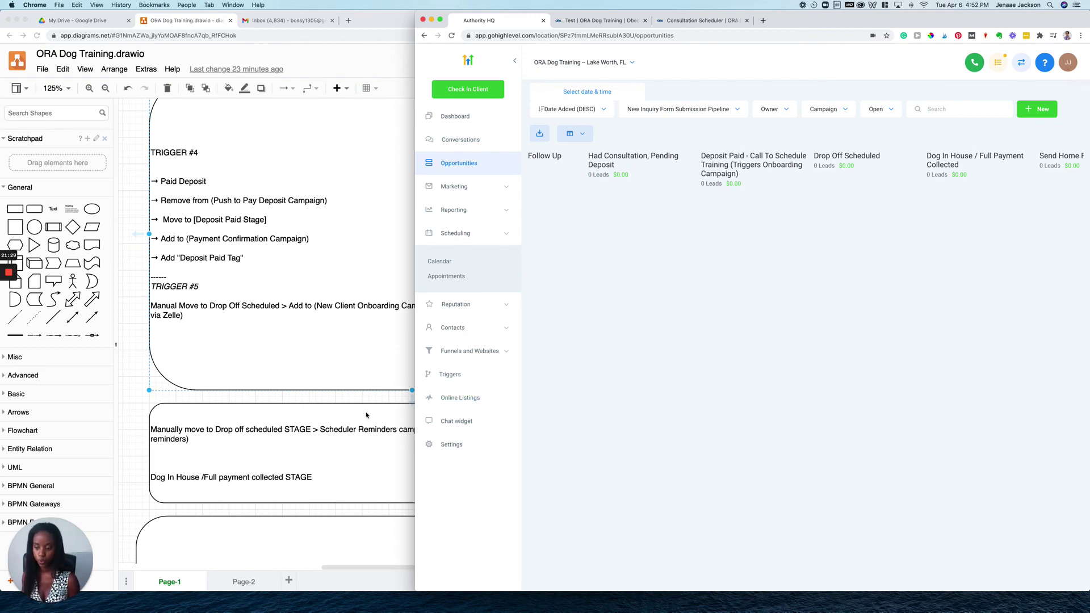
Read the diagram's Dog In House / Full Payment Collected and Send Home stage rules.
{"action": "scroll", "coordinate": [366, 415], "scroll_direction": "down", "scroll_amount": 6}
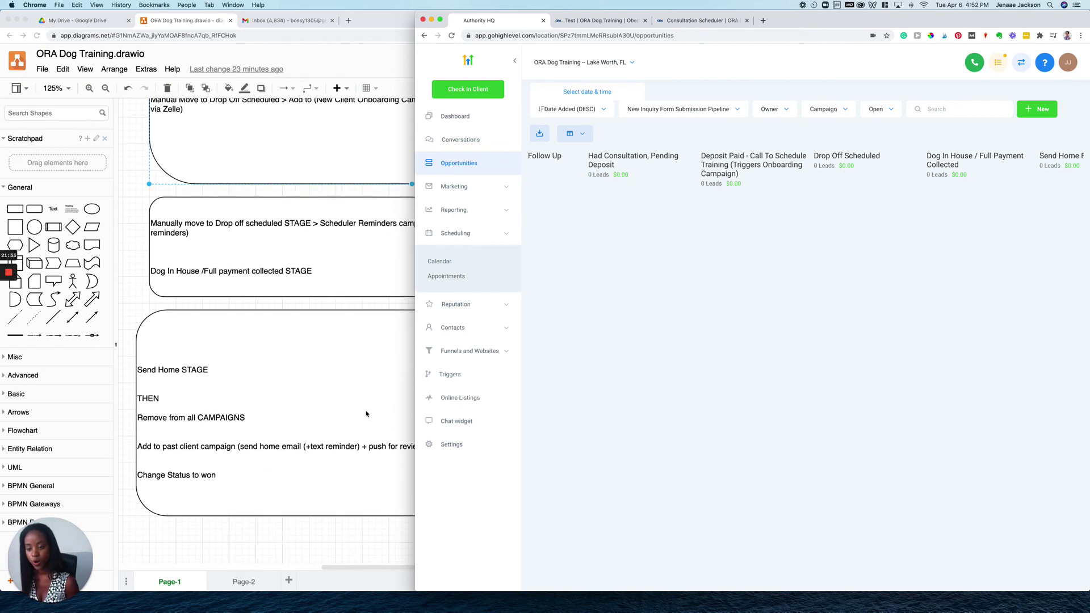
{"action": "scroll", "coordinate": [366, 415], "scroll_direction": "down", "scroll_amount": 10}
{"action": "scroll", "coordinate": [367, 415], "scroll_direction": "up", "scroll_amount": 9}
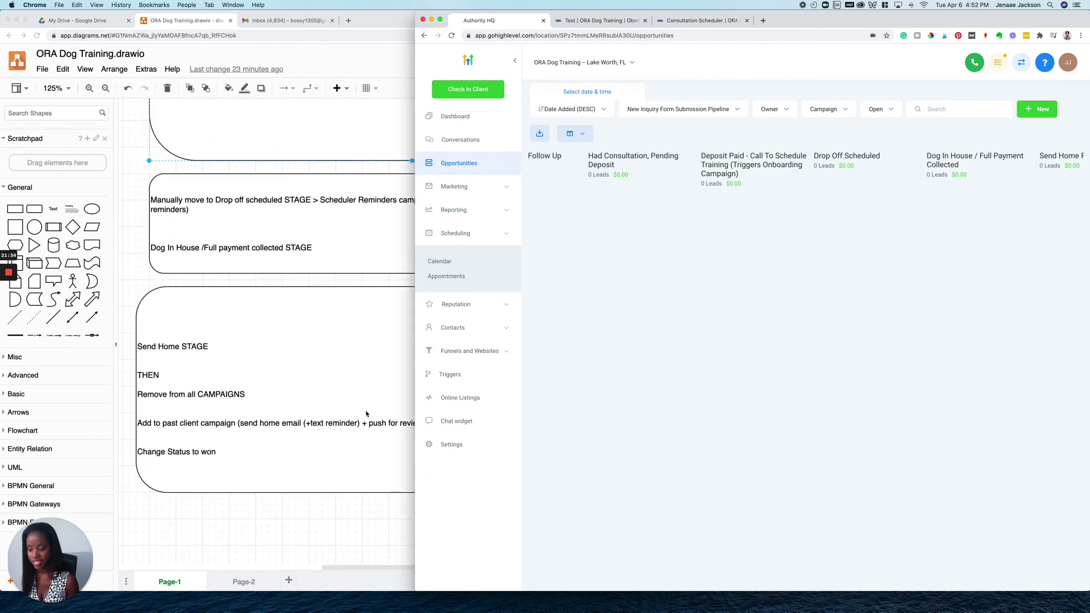
{"action": "scroll", "coordinate": [366, 414], "scroll_direction": "up", "scroll_amount": 2}
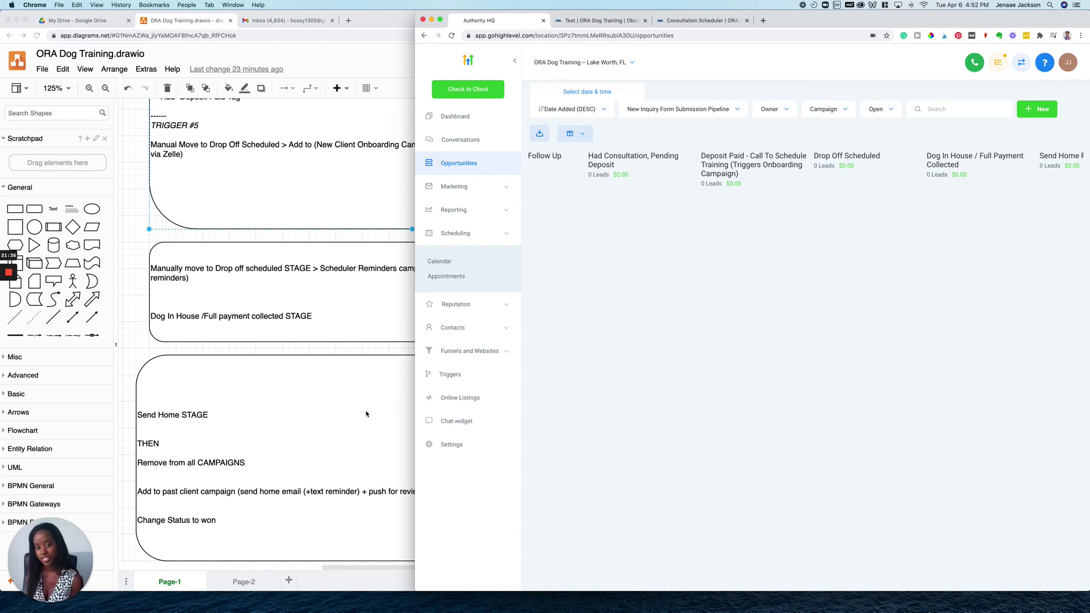